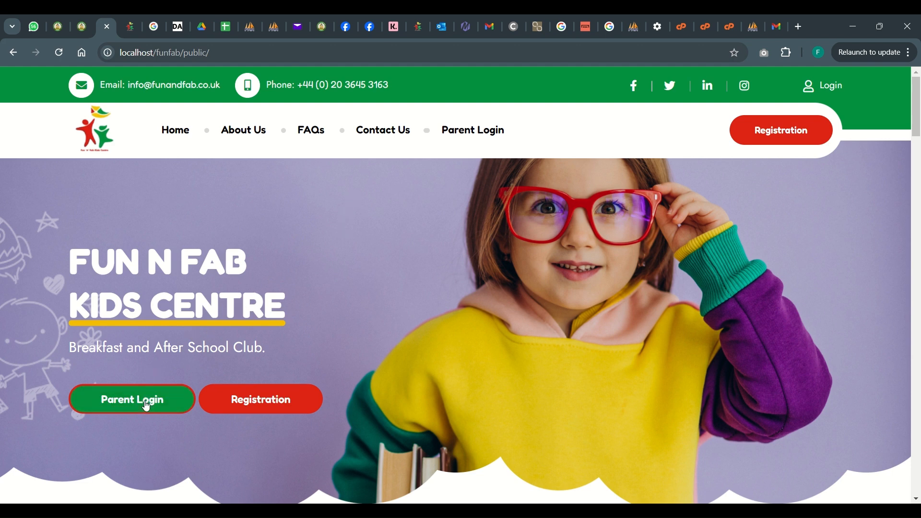
Open the parent login page and sign in with the parent's e-mail address and account password
scroll(362, 331, down, 2)
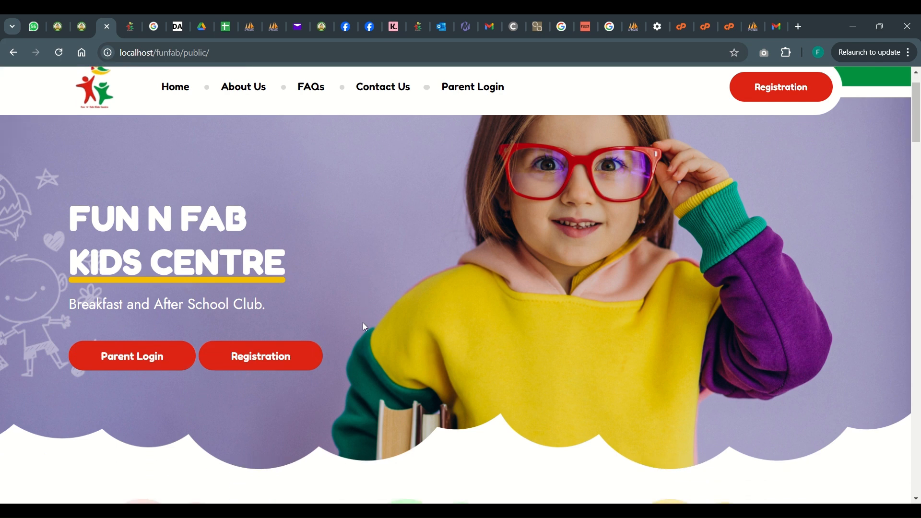
scroll(364, 327, up, 2)
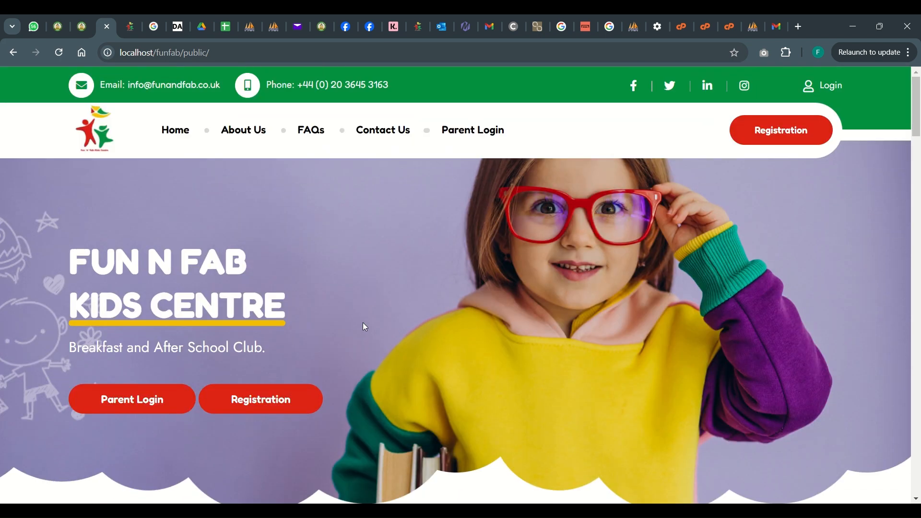
click(133, 401)
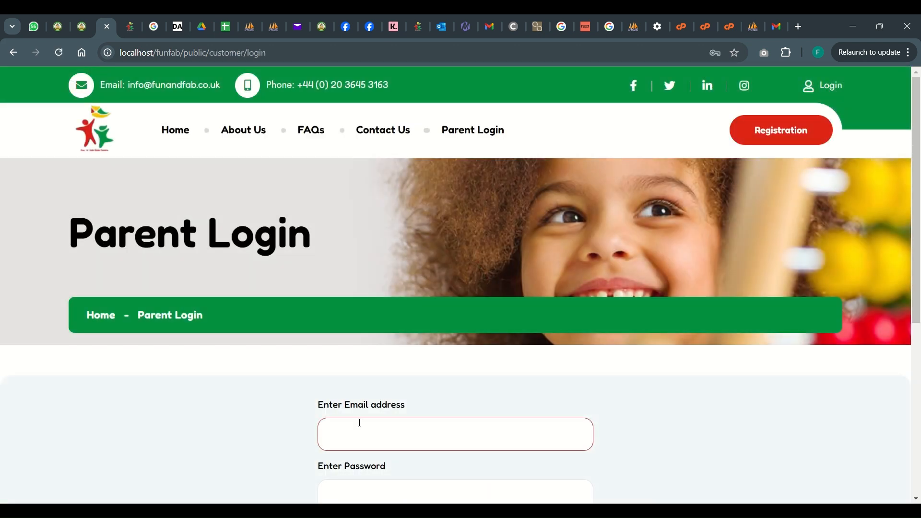
click(664, 119)
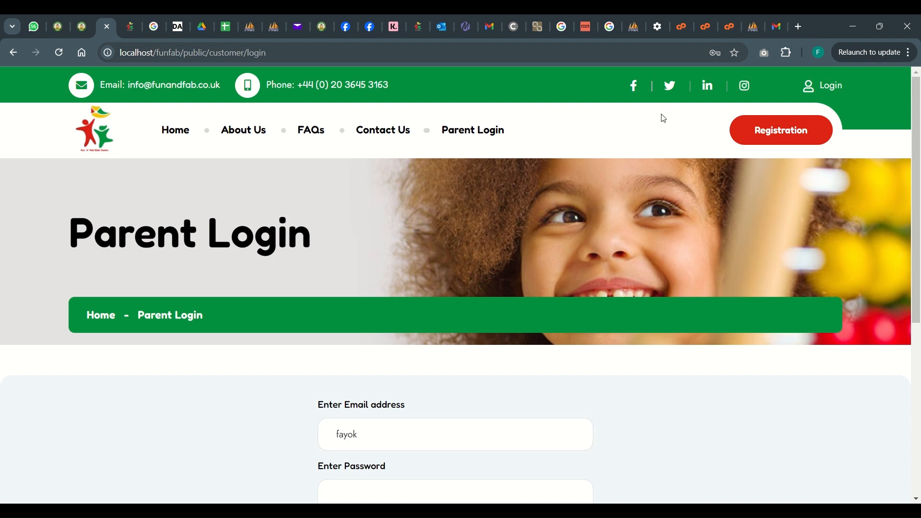
scroll(664, 118, down, 2)
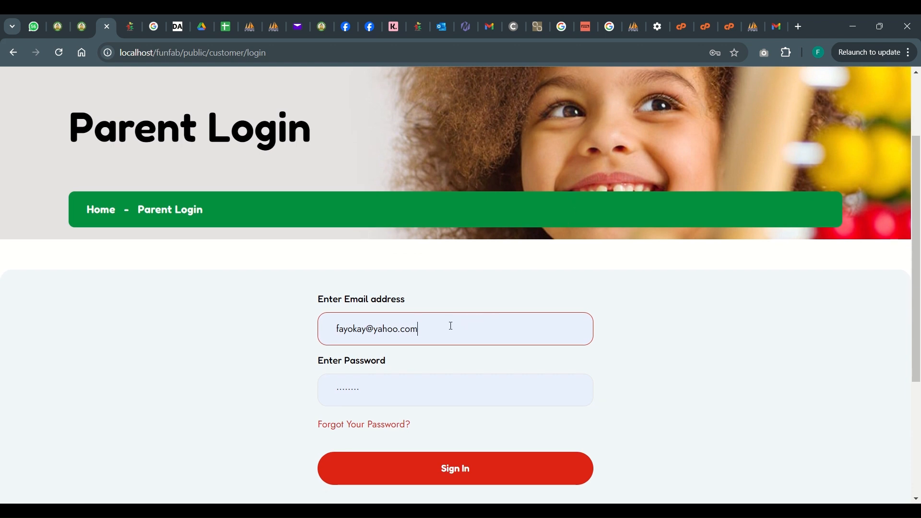
click(455, 471)
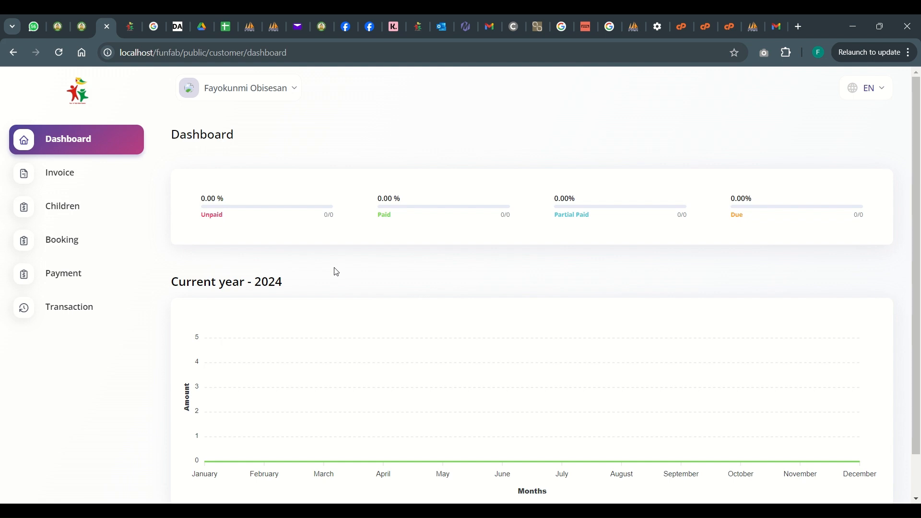
Review the parent dashboard's payment summary and yearly chart, and open the list of registered children
scroll(336, 272, down, 1)
scroll(337, 271, down, 1)
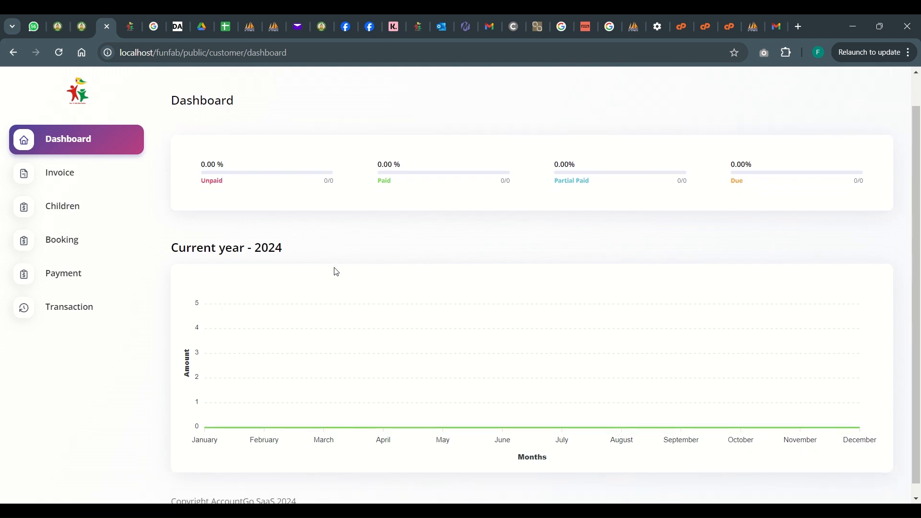
scroll(336, 272, up, 2)
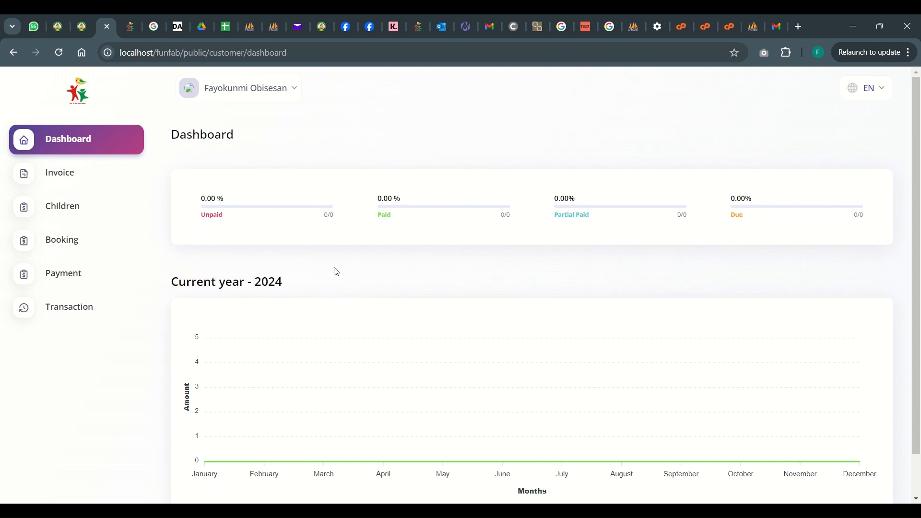
click(69, 212)
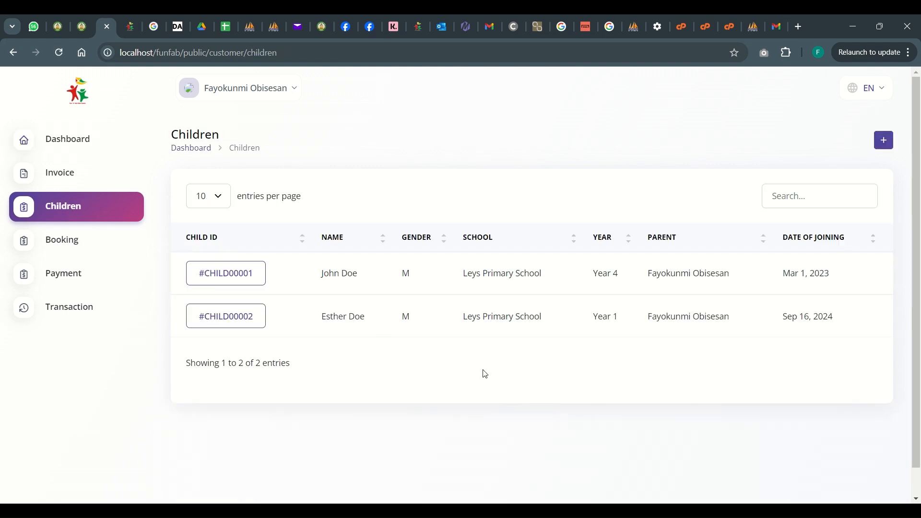
Open the booking calendar and browse the weeks from Sep 2 to Sep 22, 2024
click(65, 246)
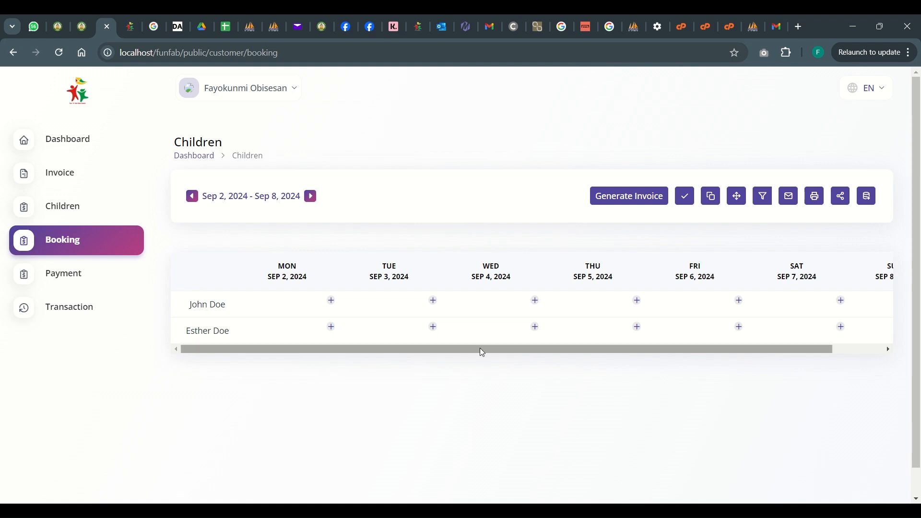
mouse_move(480, 348)
mouse_down()
mouse_move(592, 348)
mouse_move(468, 337)
mouse_up()
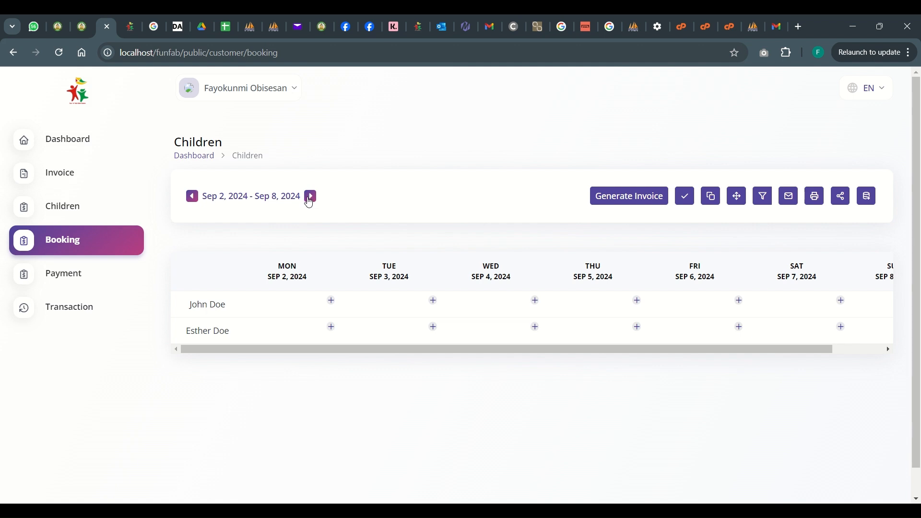
click(310, 198)
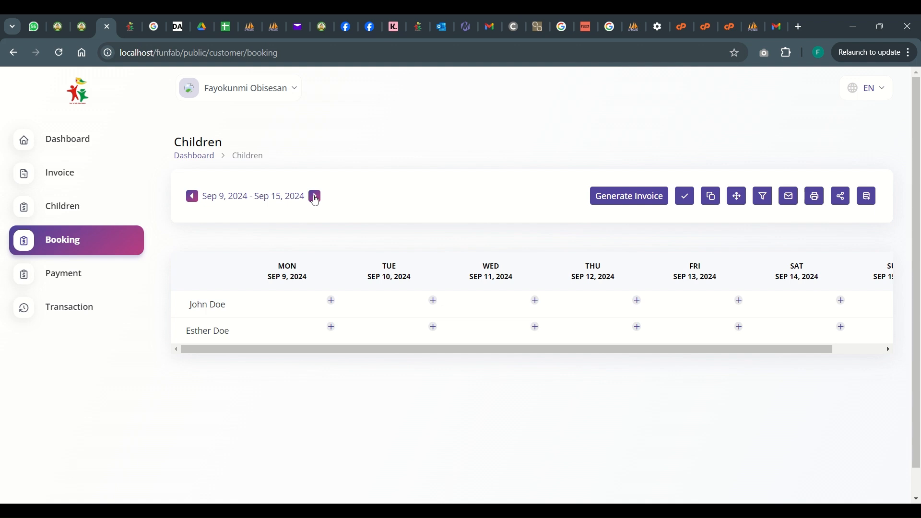
click(315, 198)
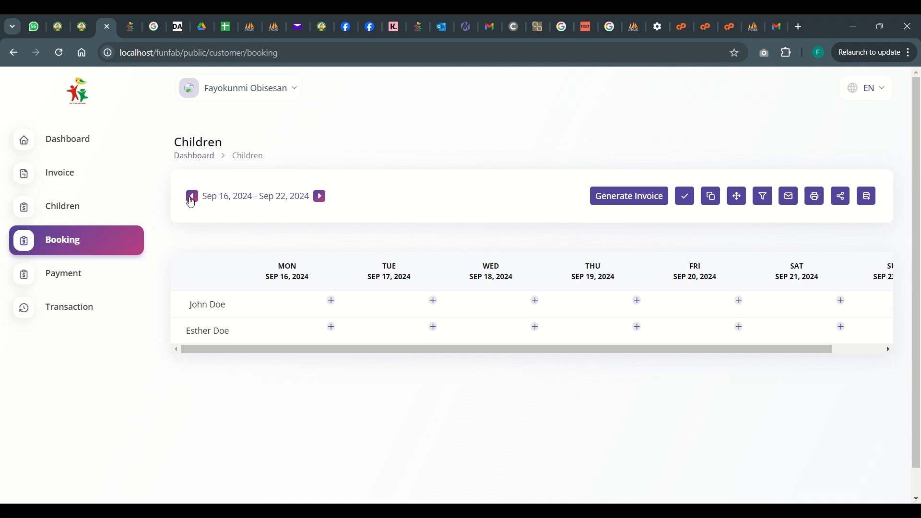
click(191, 197)
click(191, 198)
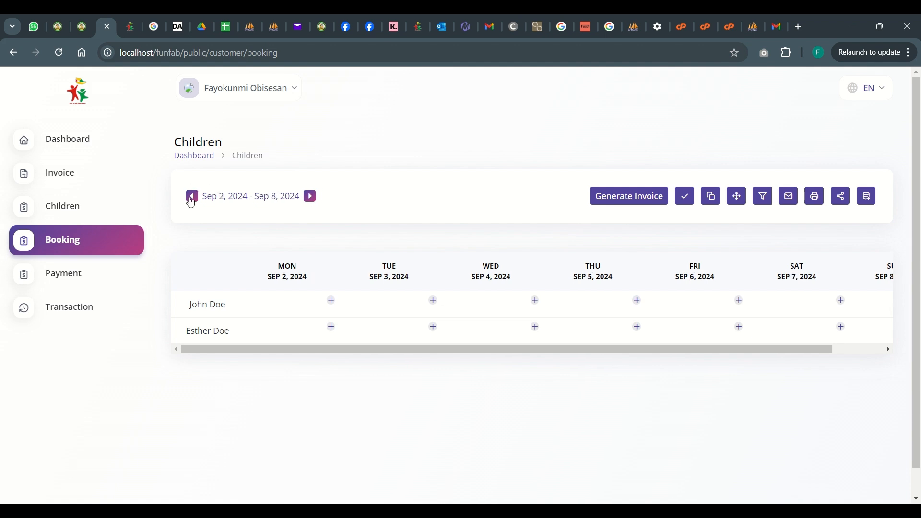
Add a Breakfast Club booking for the first child on Monday, Sep 9, 2024, with the note "Please give medication at 4:00pm"
click(312, 198)
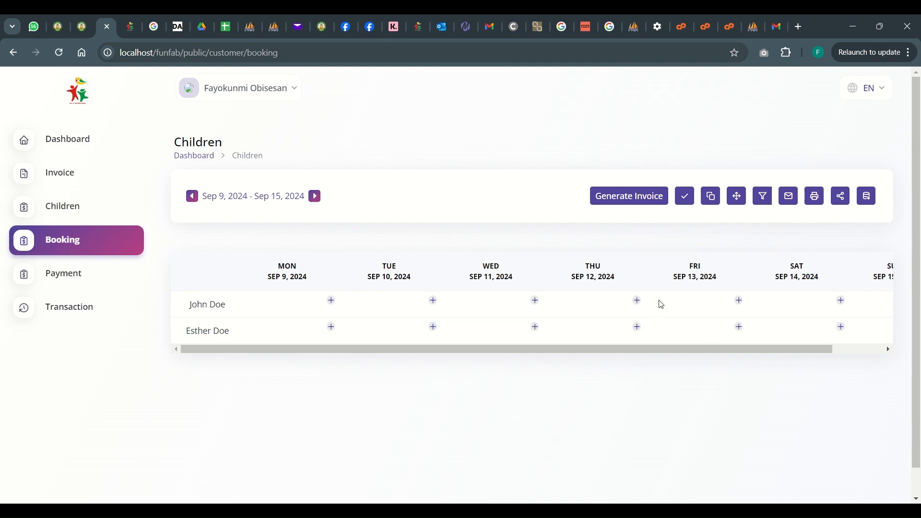
click(331, 302)
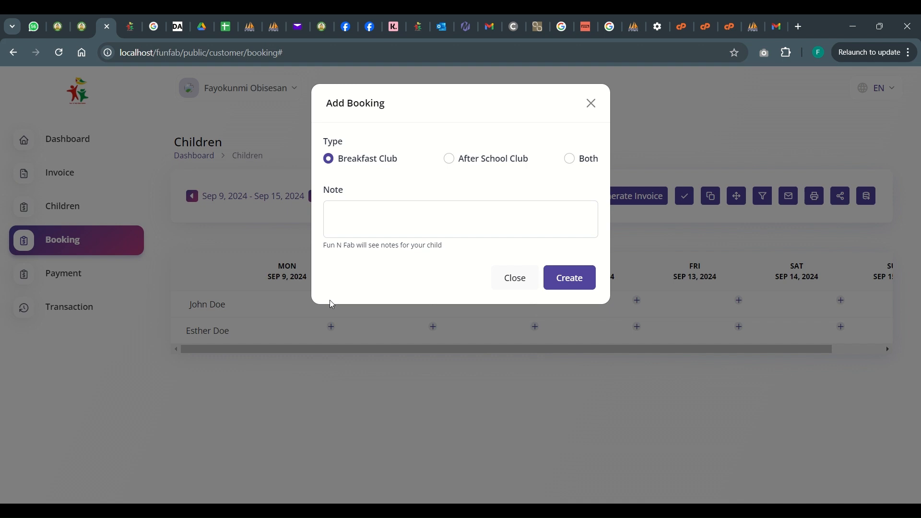
click(364, 227)
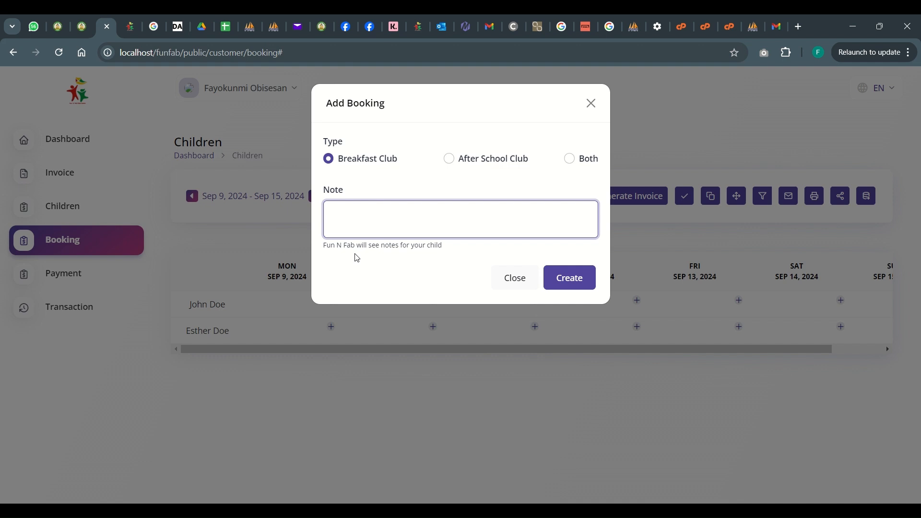
text(Please give medication at)
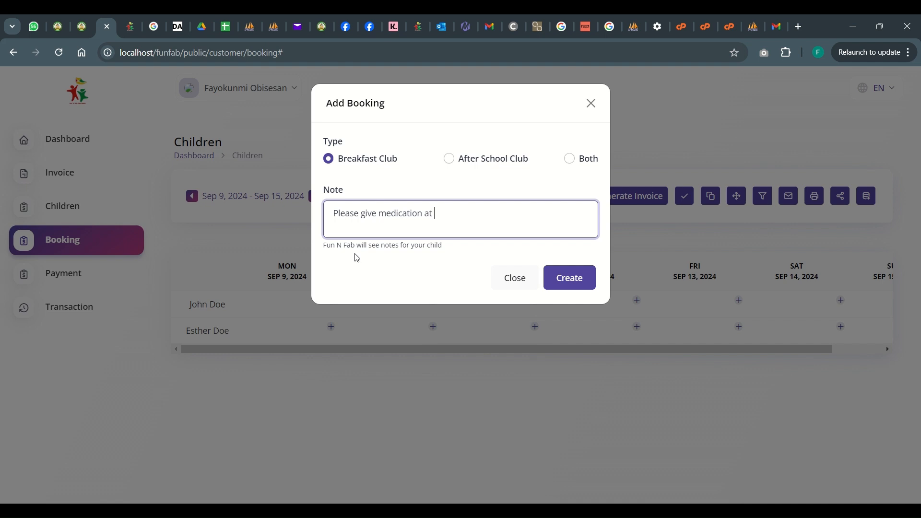
text( 4:00pm)
click(575, 283)
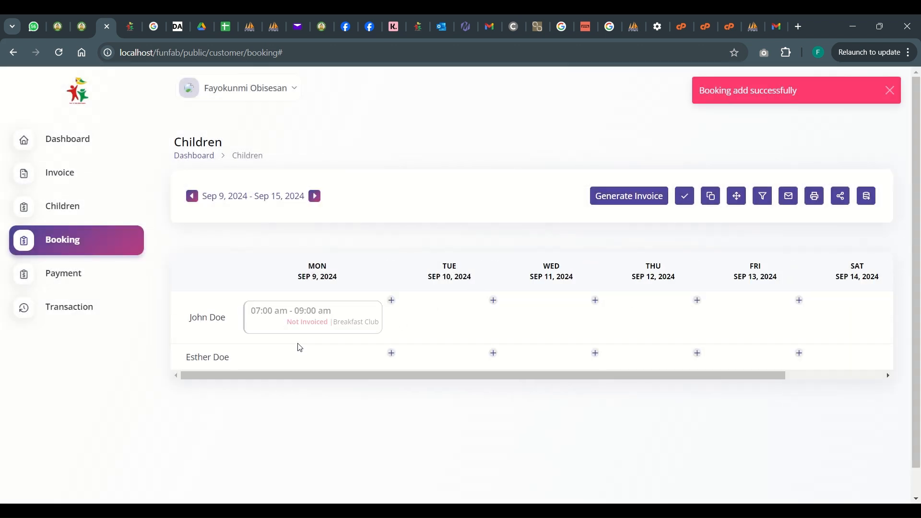
Add a Breakfast Club booking without a note for the second child on Monday, Sep 9, 2024
mouse_move(278, 334)
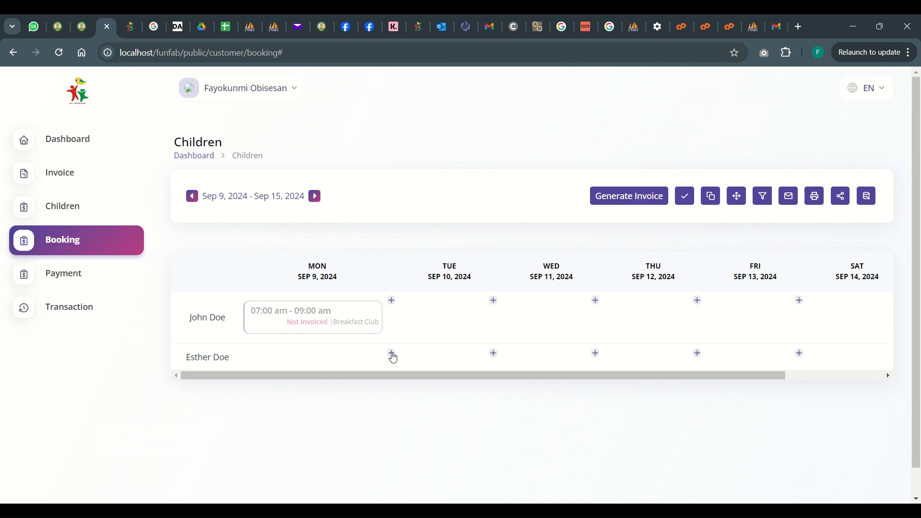
click(392, 354)
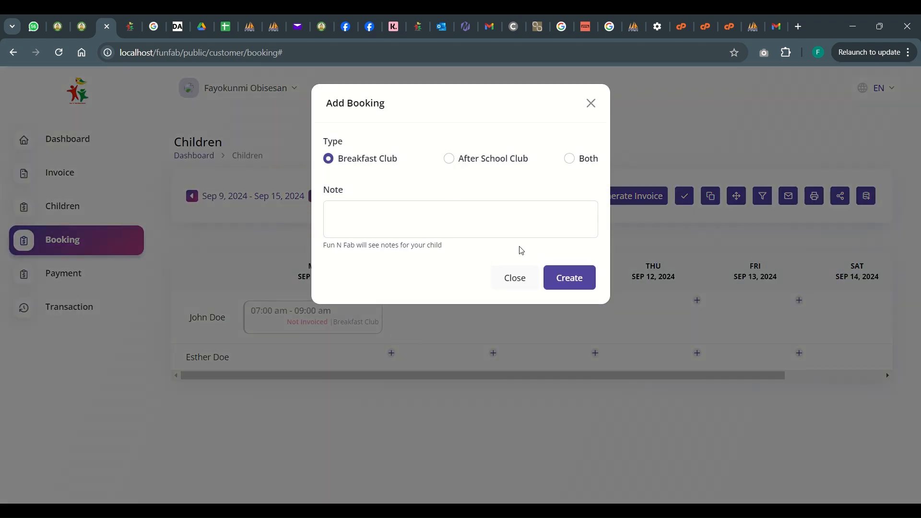
click(563, 282)
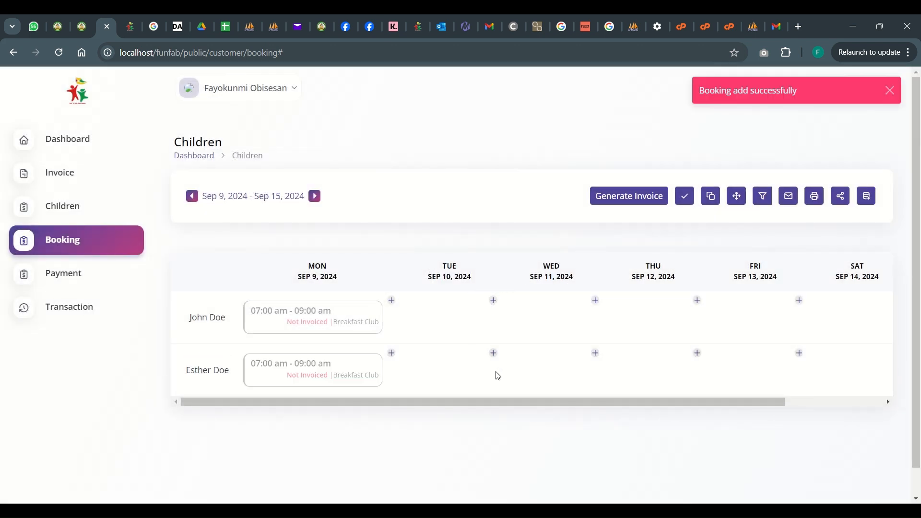
Add After School Club bookings for both children on Wednesday, Sep 11, 2024
click(595, 301)
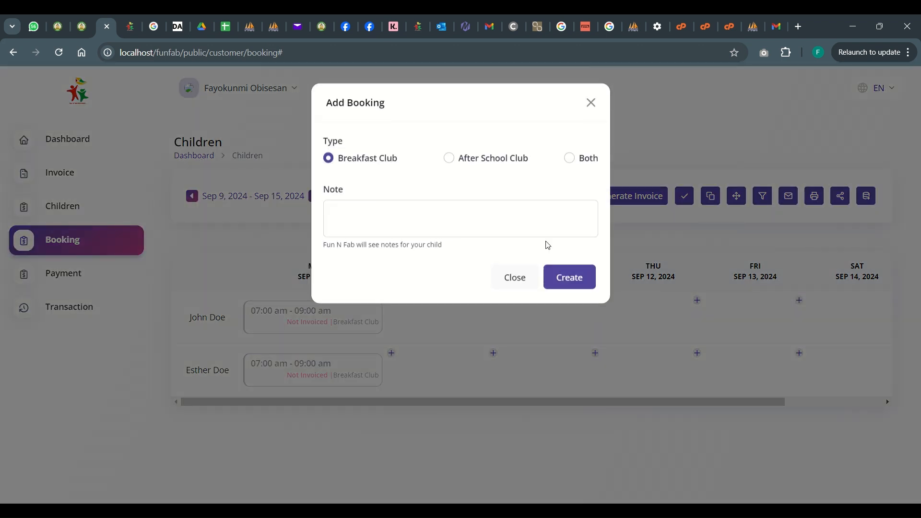
click(449, 158)
click(579, 286)
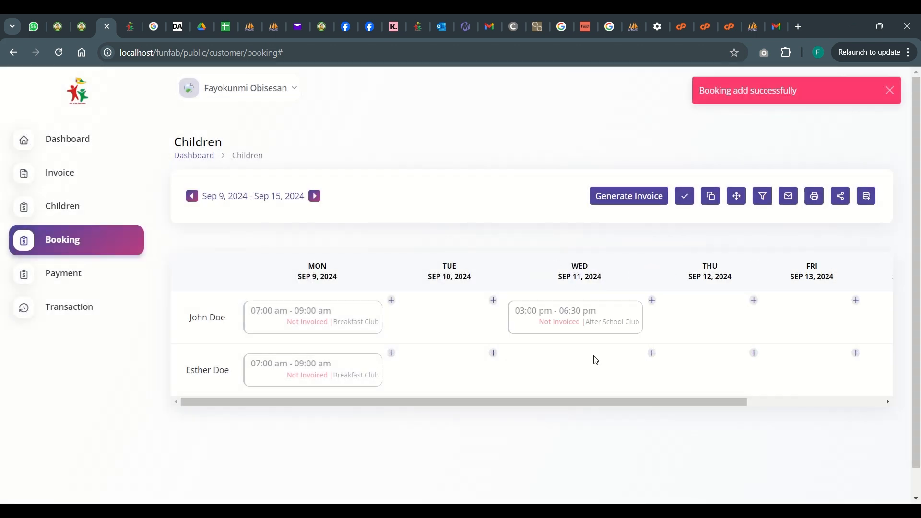
click(653, 354)
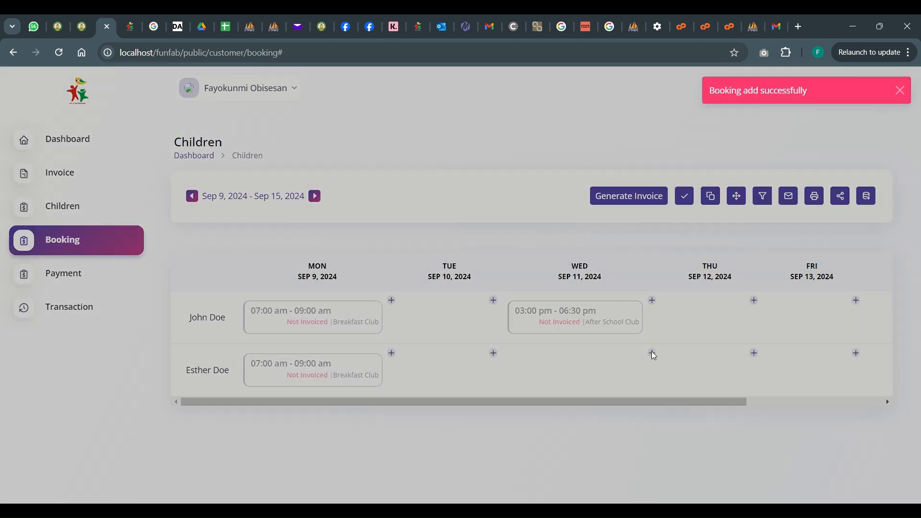
click(448, 159)
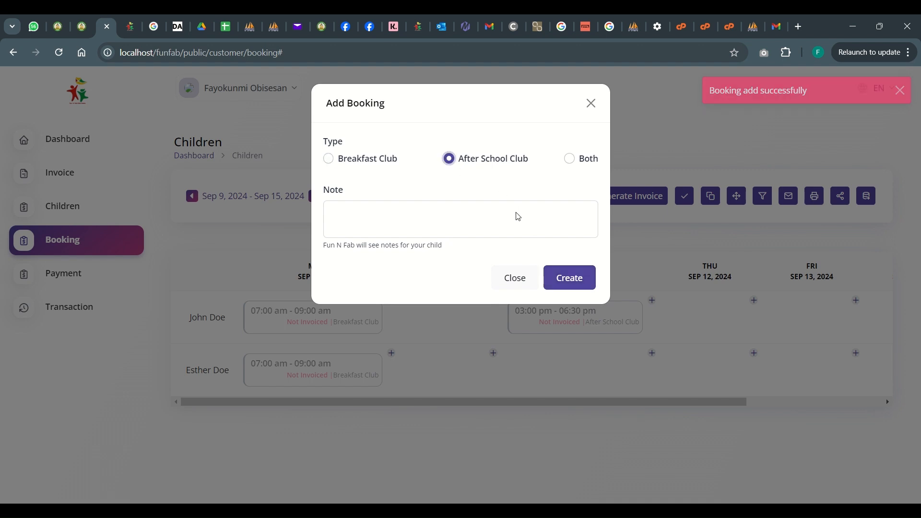
click(563, 280)
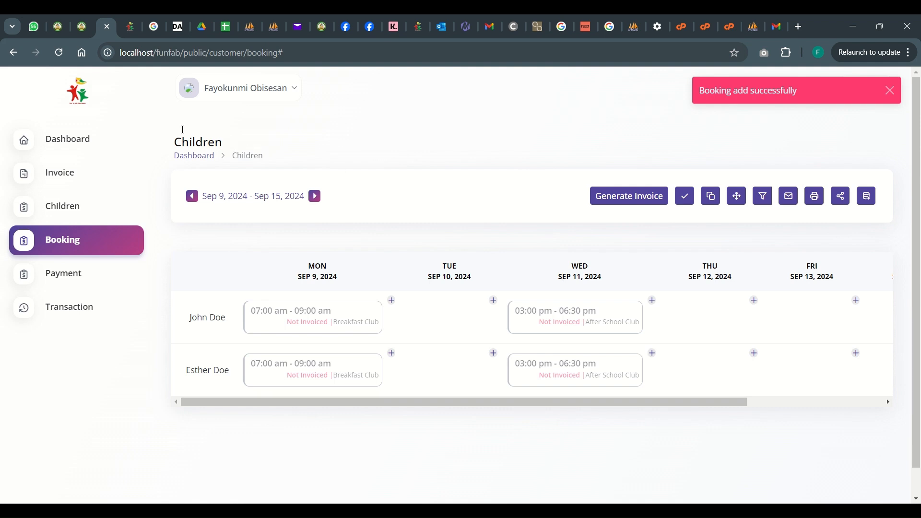
Copy both children's Wednesday After School Club bookings to Thursday, Sep 12, 2024, and reload the calendar for the Sep 9–15 week
click(57, 56)
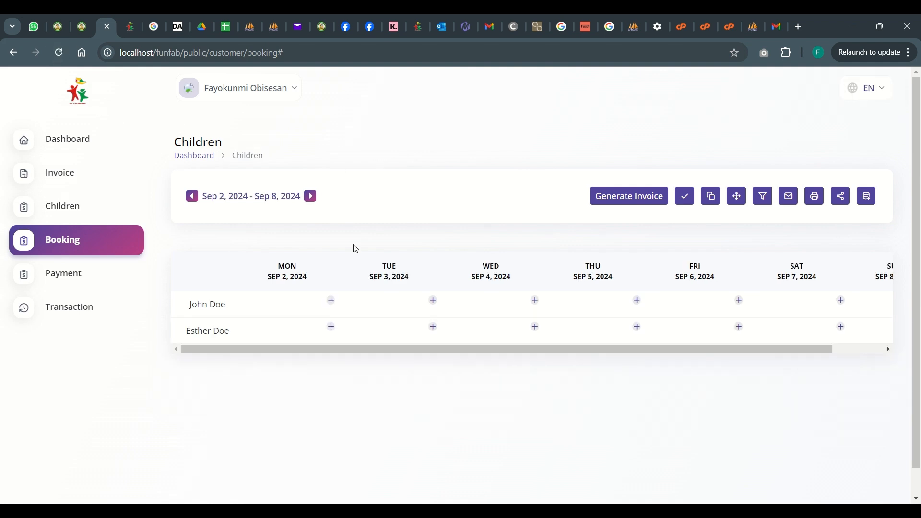
click(311, 198)
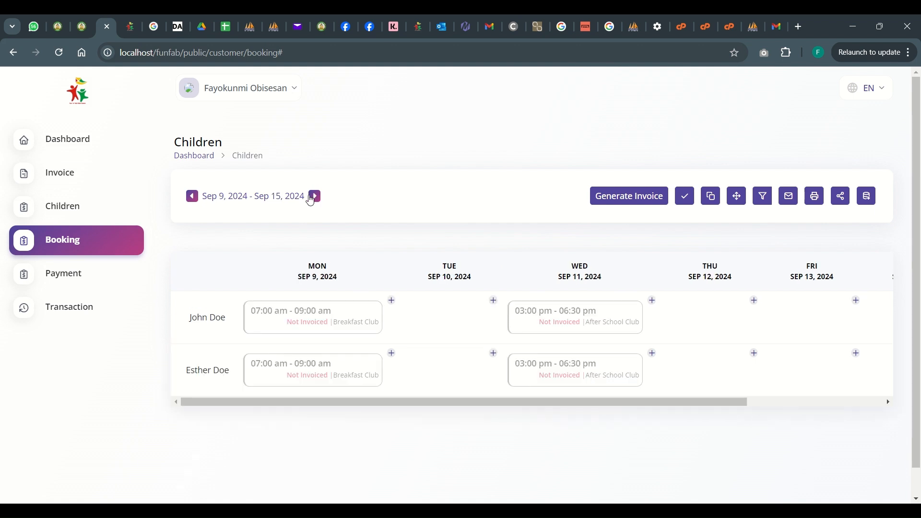
mouse_move(542, 314)
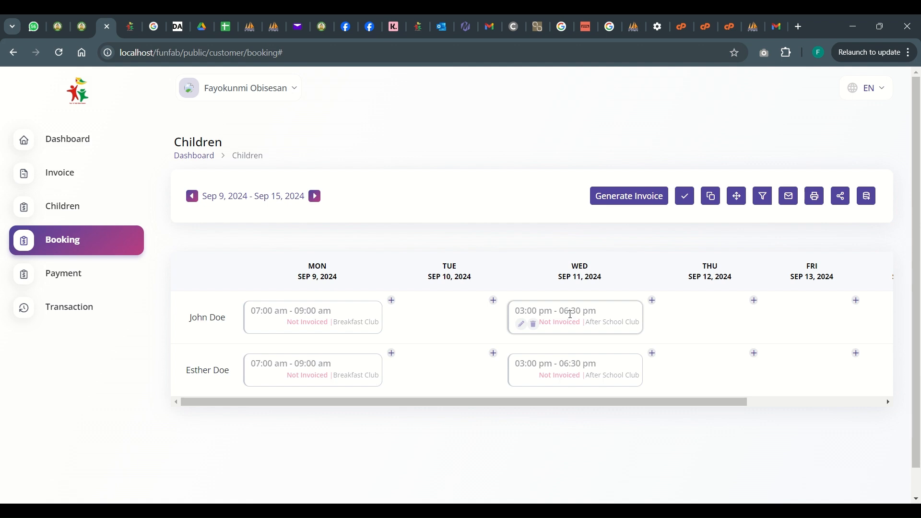
drag(570, 314, 699, 320)
drag(596, 374, 729, 361)
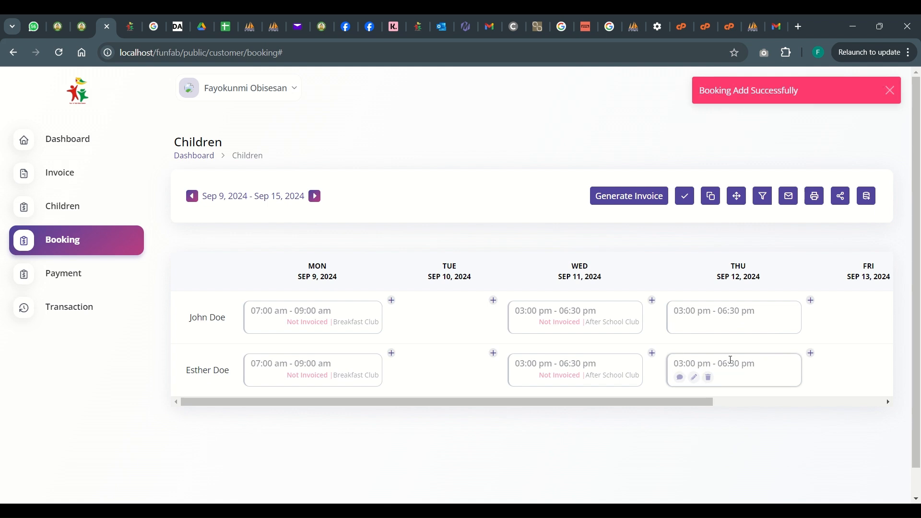
click(64, 52)
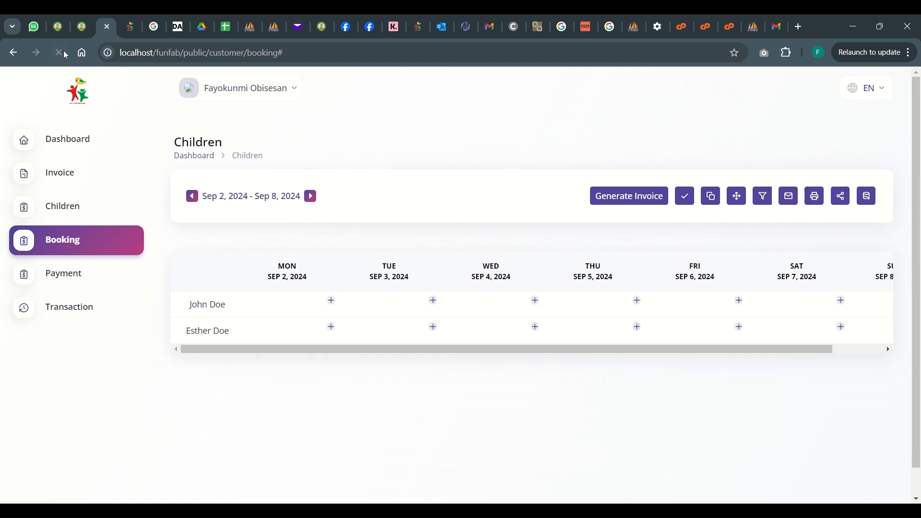
click(310, 196)
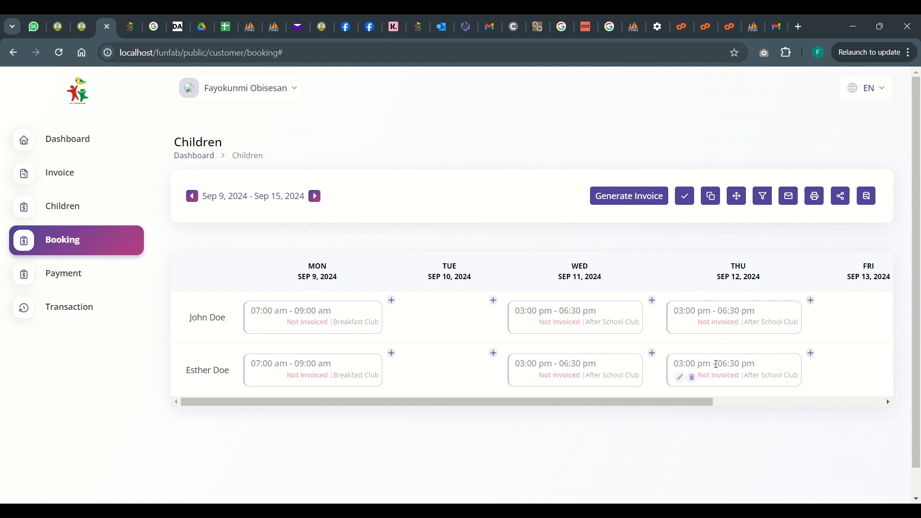
View the edit forms of the second child's Wednesday After School Club booking and the first child's Monday Breakfast Club booking without changing them
mouse_move(550, 386)
mouse_move(535, 330)
mouse_move(527, 376)
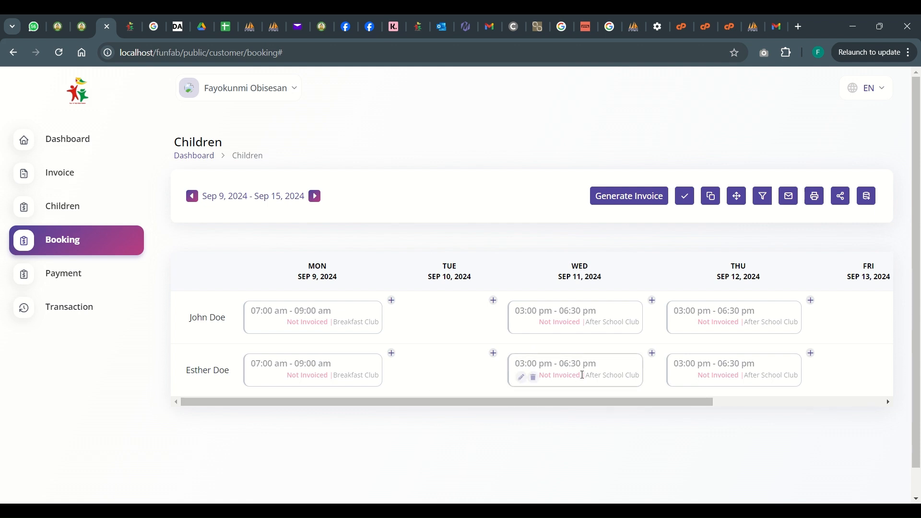
click(521, 379)
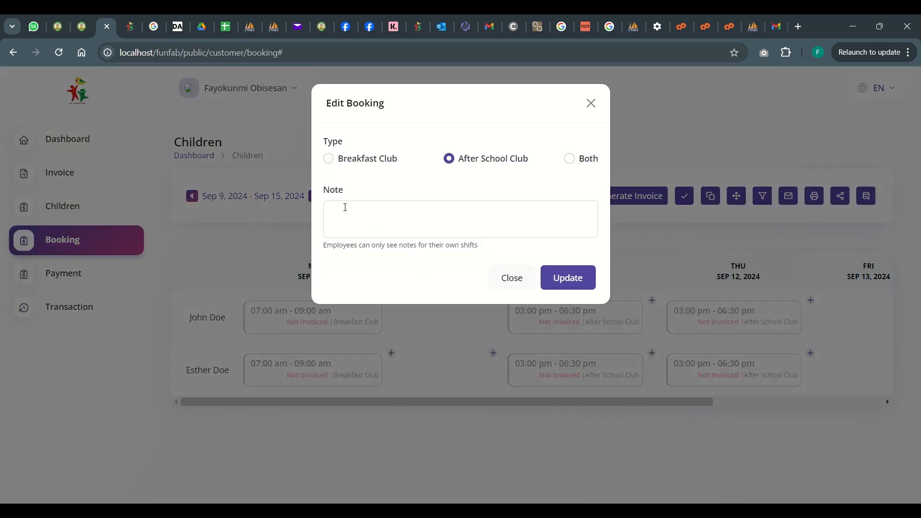
click(590, 103)
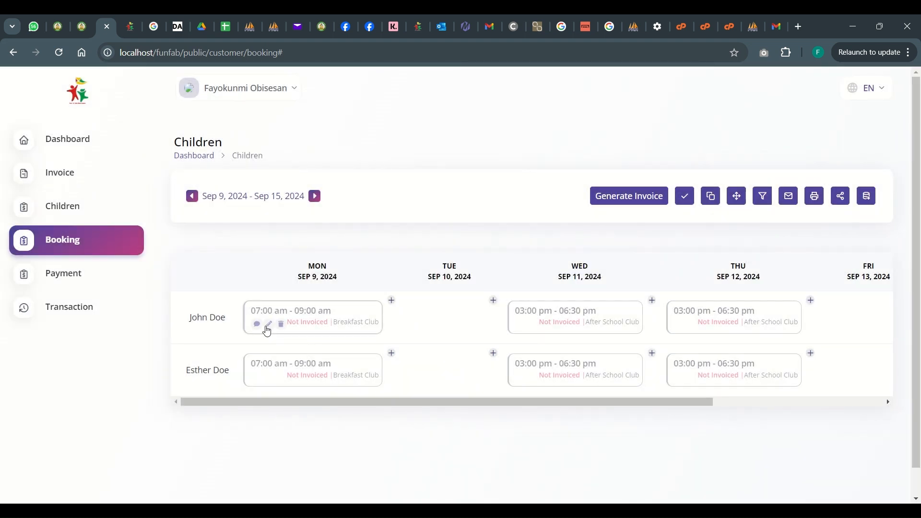
click(268, 327)
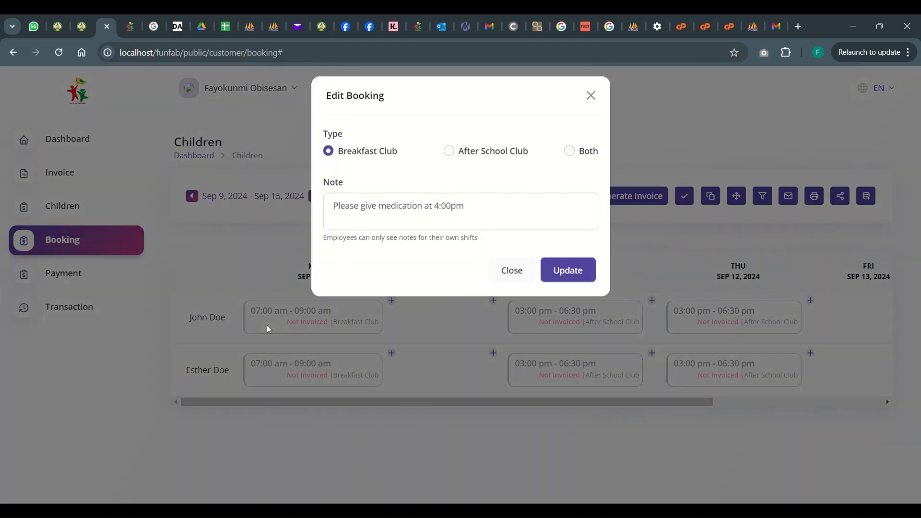
click(592, 105)
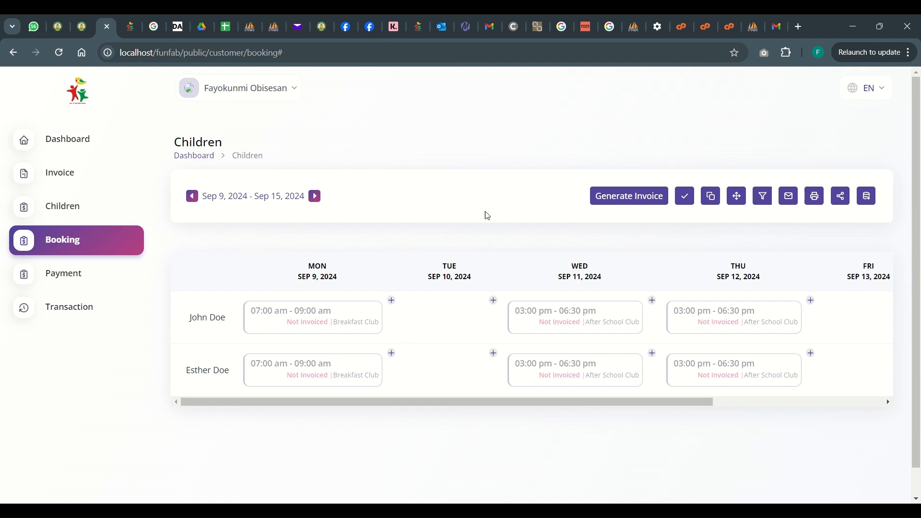
Generate an invoice for the Sep 9–15 bookings and review its product summary and card payment form without paying
click(628, 203)
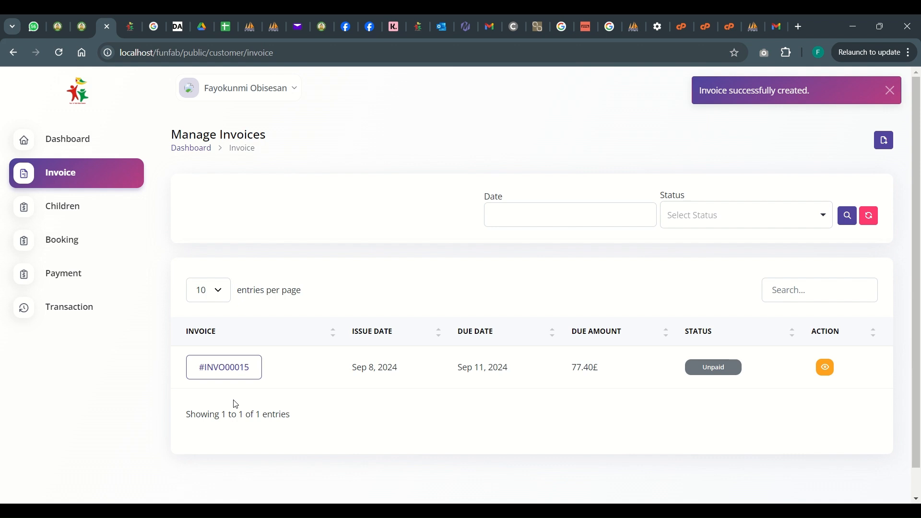
click(223, 375)
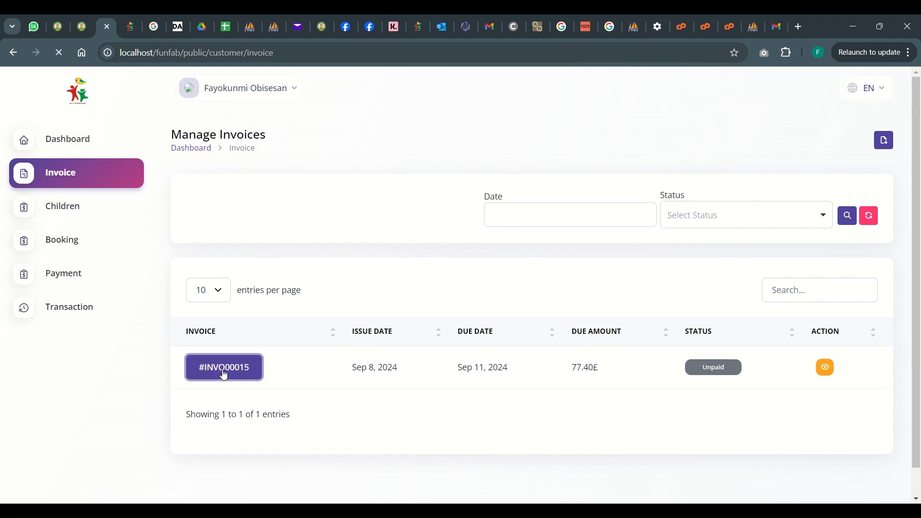
scroll(428, 330, down, 5)
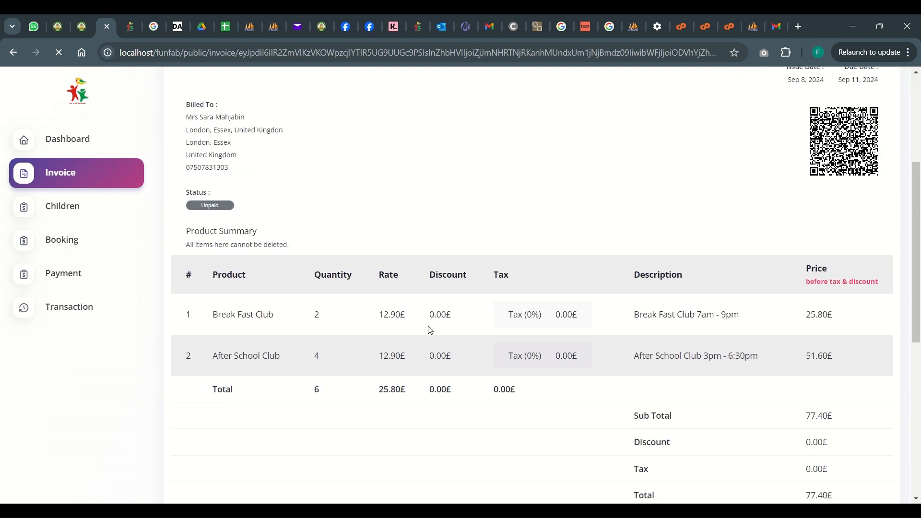
scroll(430, 330, down, 1)
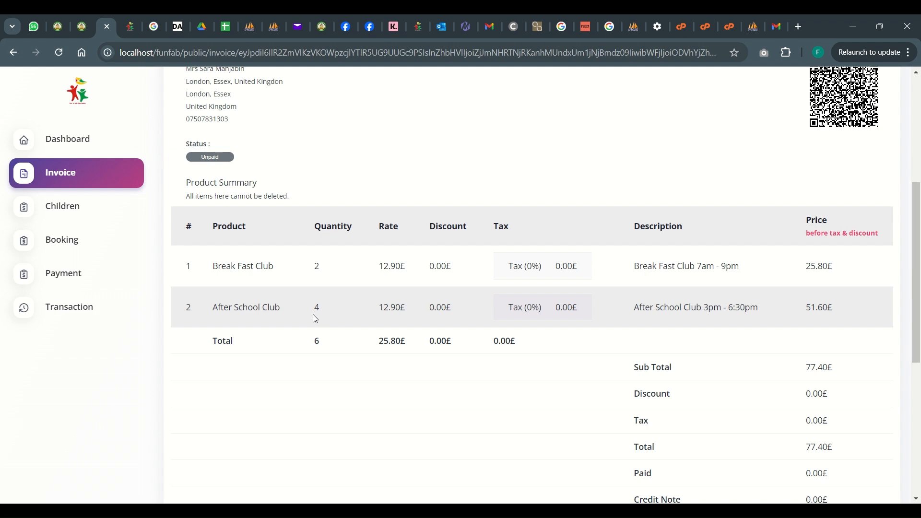
scroll(314, 318, down, 6)
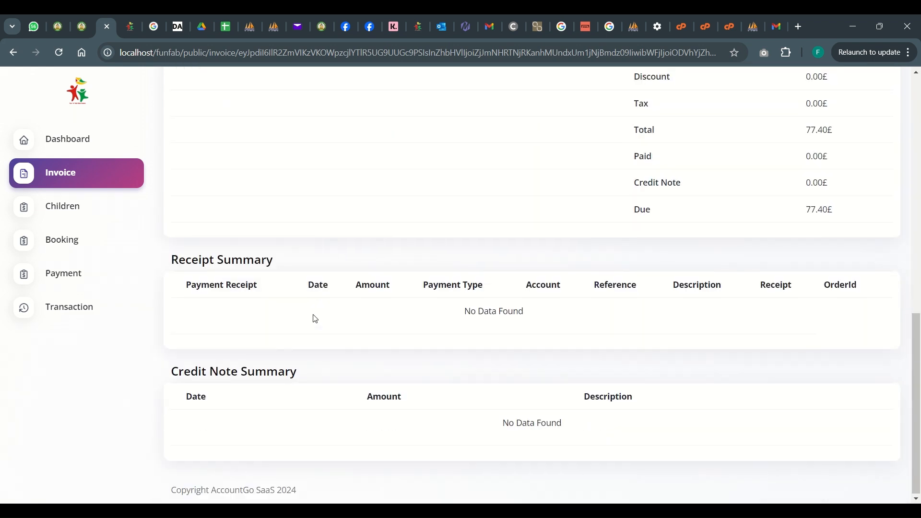
scroll(314, 317, up, 12)
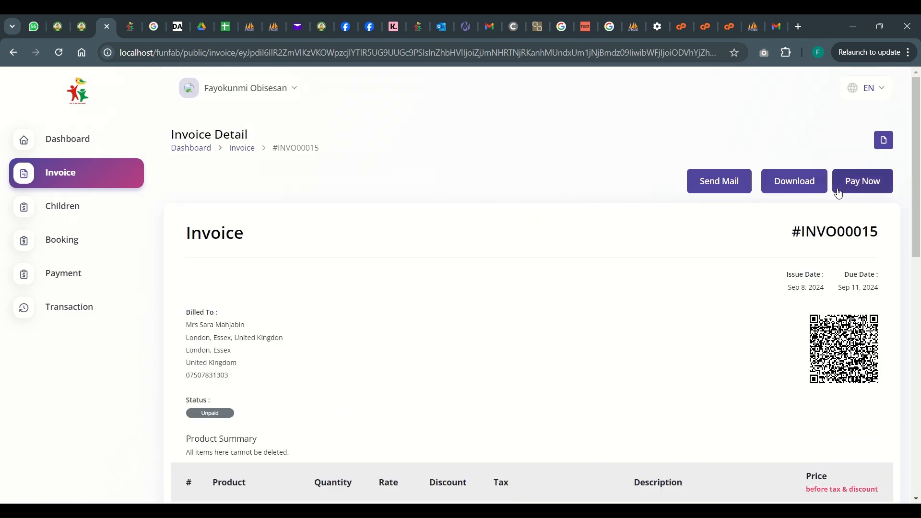
click(865, 187)
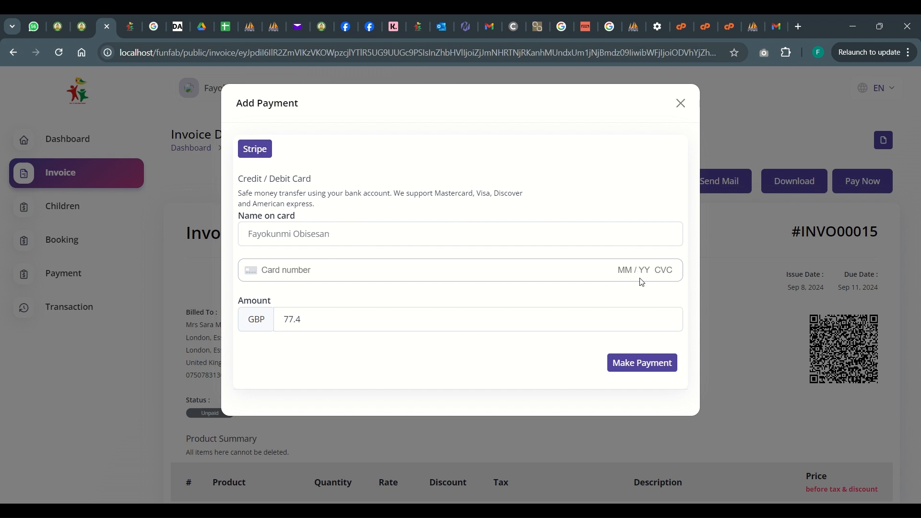
click(681, 103)
Return to the booking calendar for the Sep 9–15 week and check the invoice status of each booking
click(89, 240)
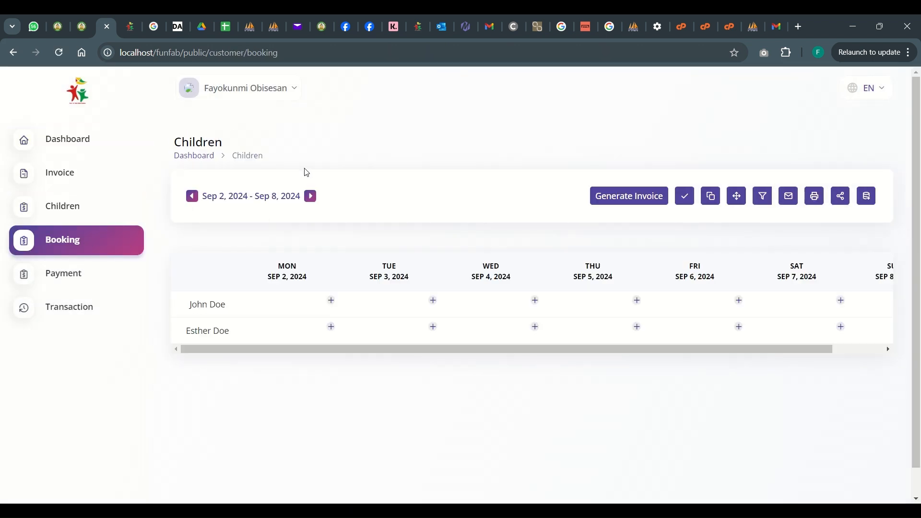
click(311, 197)
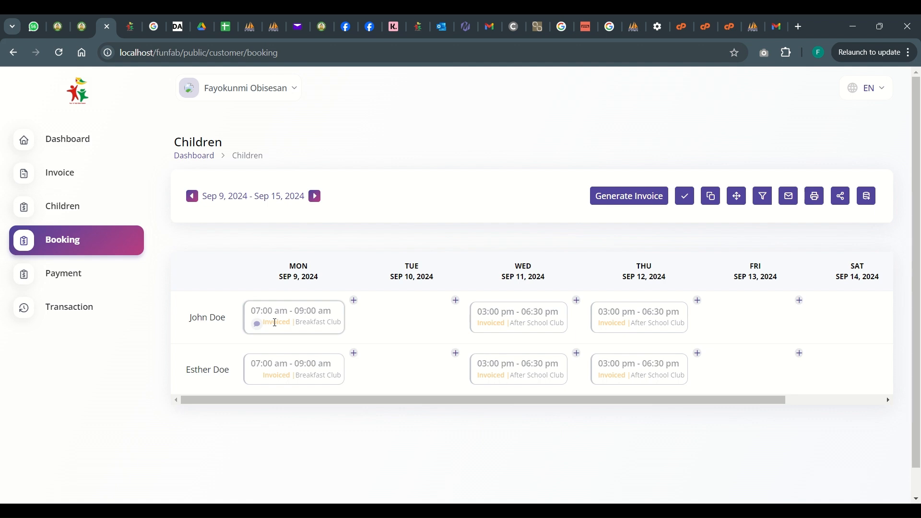
scroll(700, 385, right, 2)
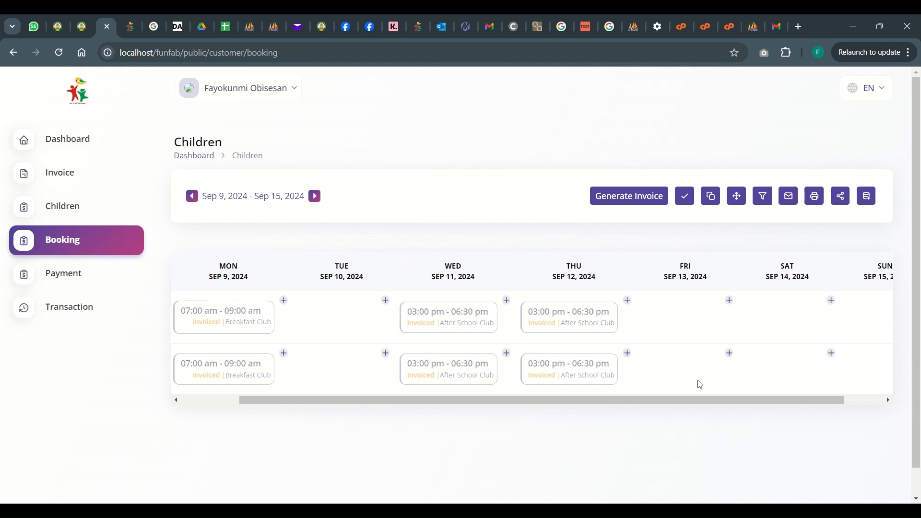
Copy all Sep 9–15 bookings to the following week and view the copies in the Sep 16–22 calendar
click(313, 198)
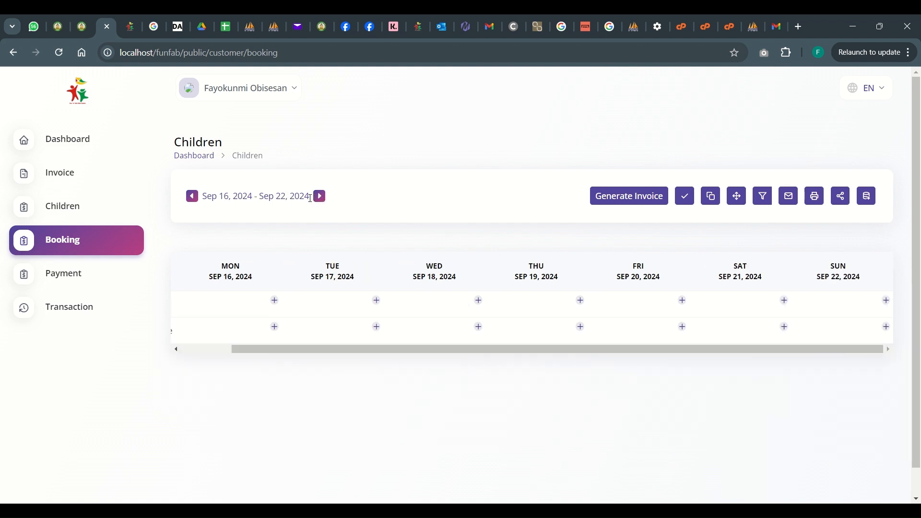
click(191, 202)
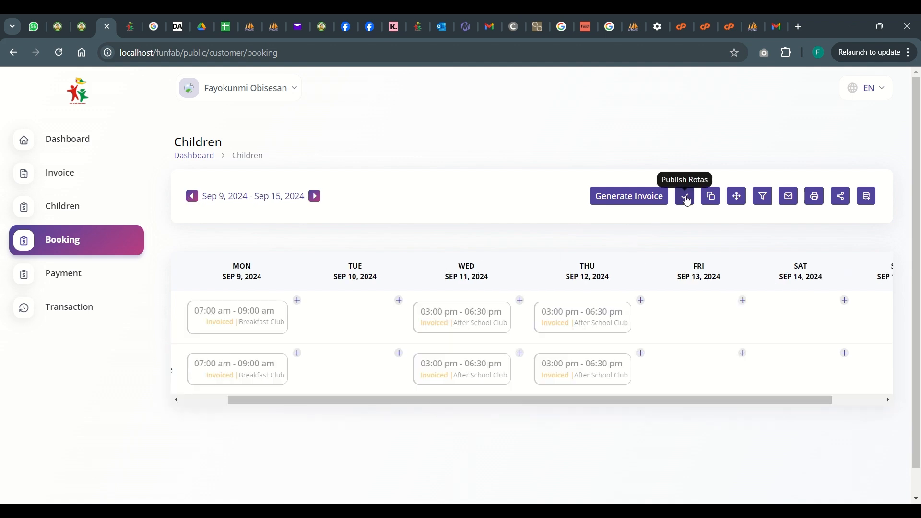
click(739, 200)
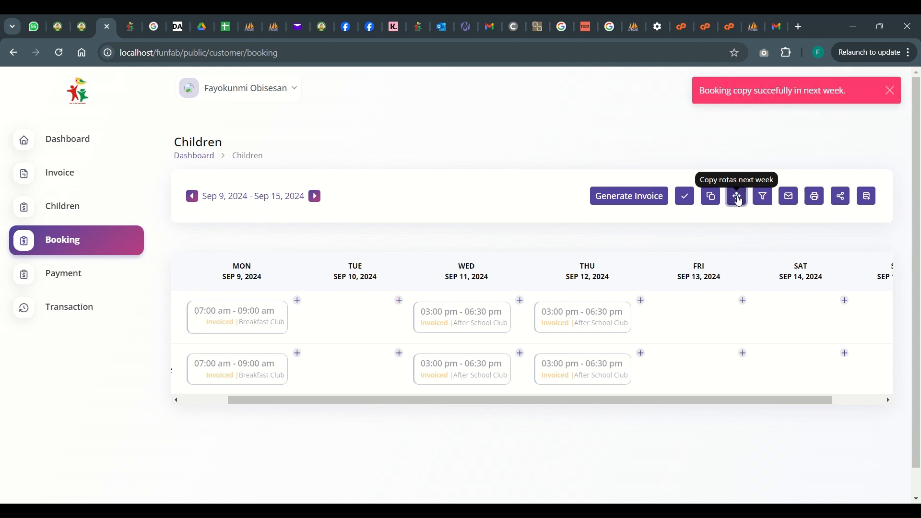
click(318, 196)
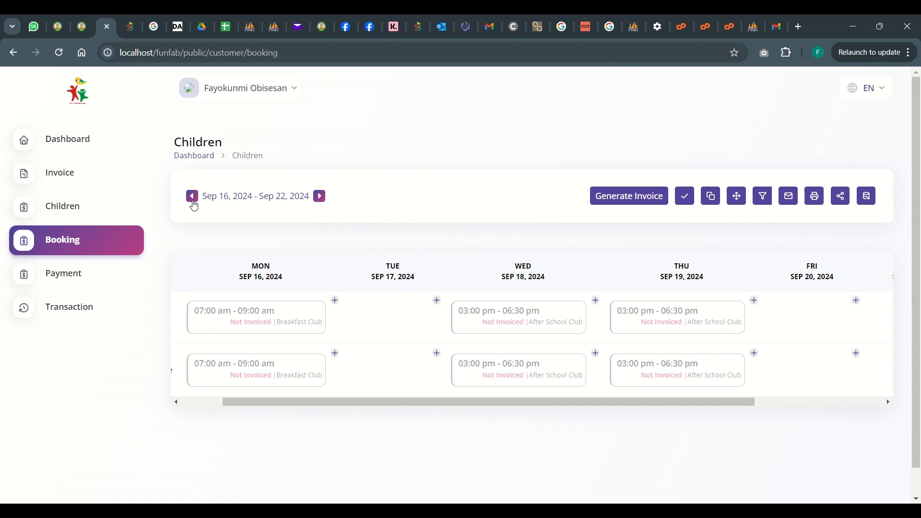
Add After School Club bookings without notes for both children on Friday, Sep 13, 2024
click(193, 197)
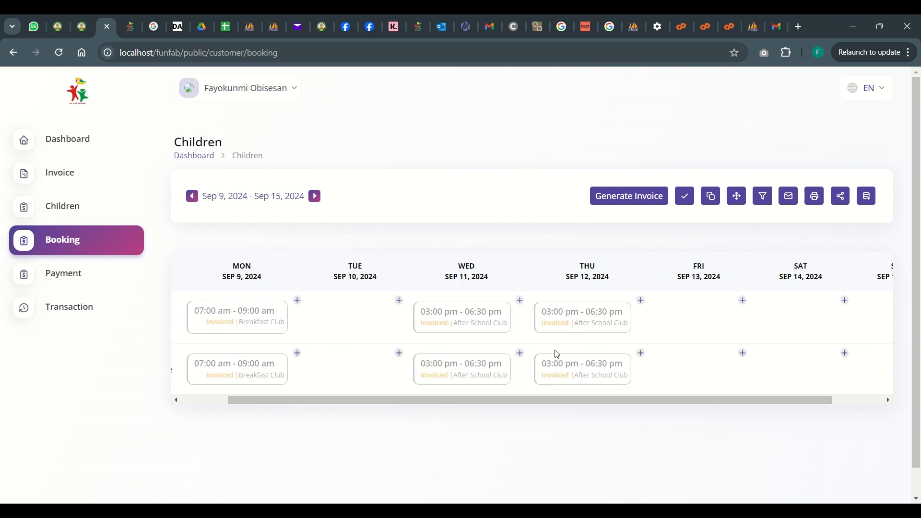
click(742, 302)
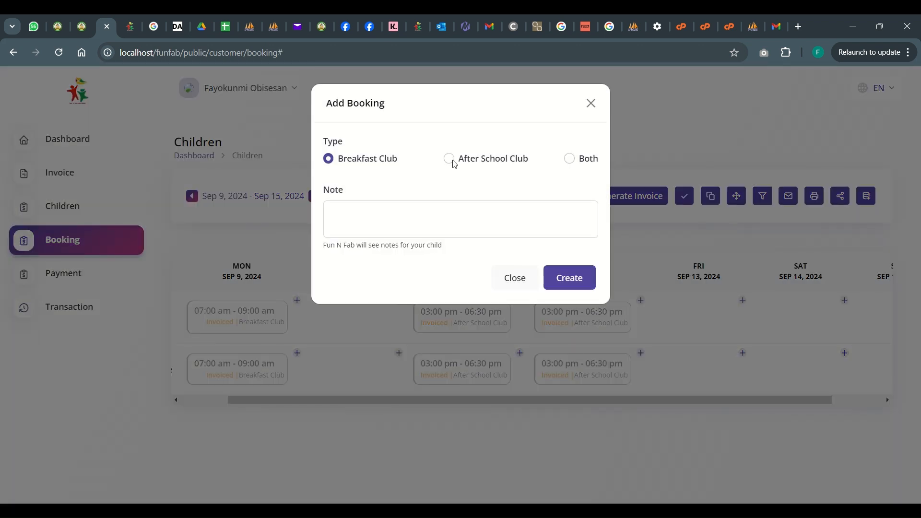
click(450, 159)
click(581, 282)
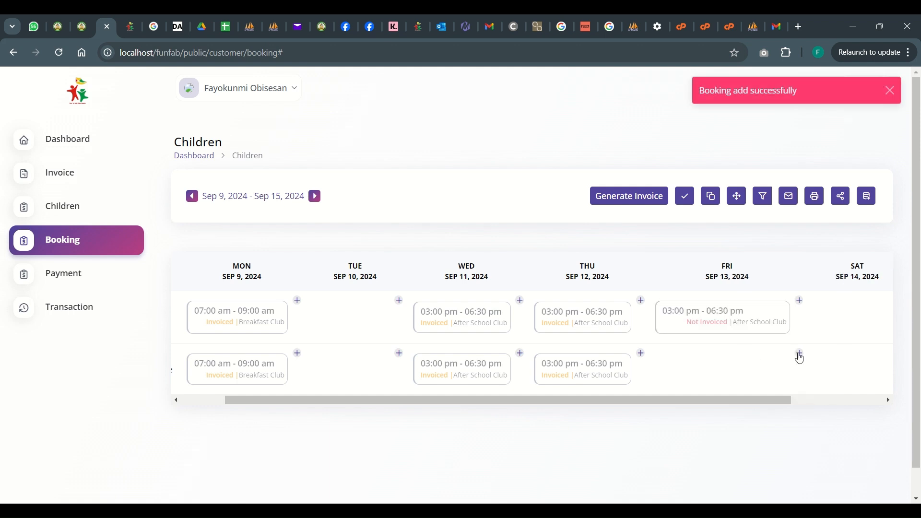
click(799, 354)
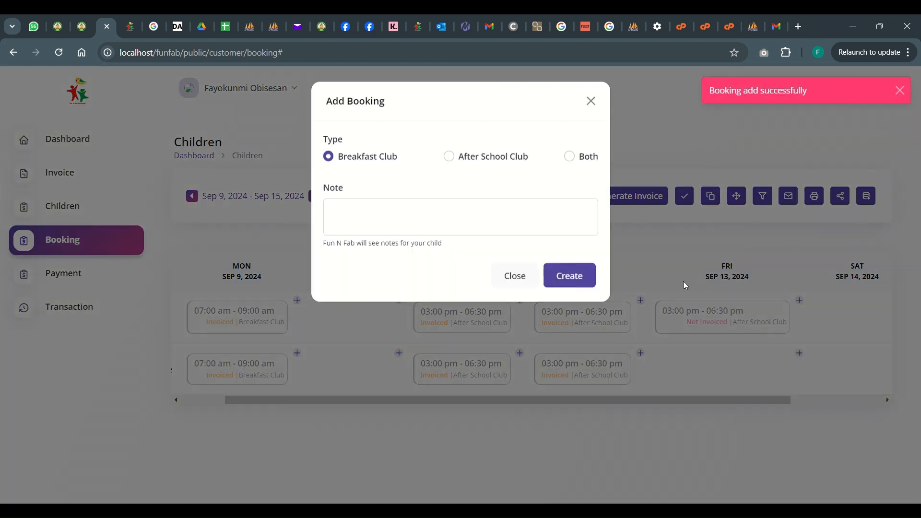
click(449, 158)
click(570, 277)
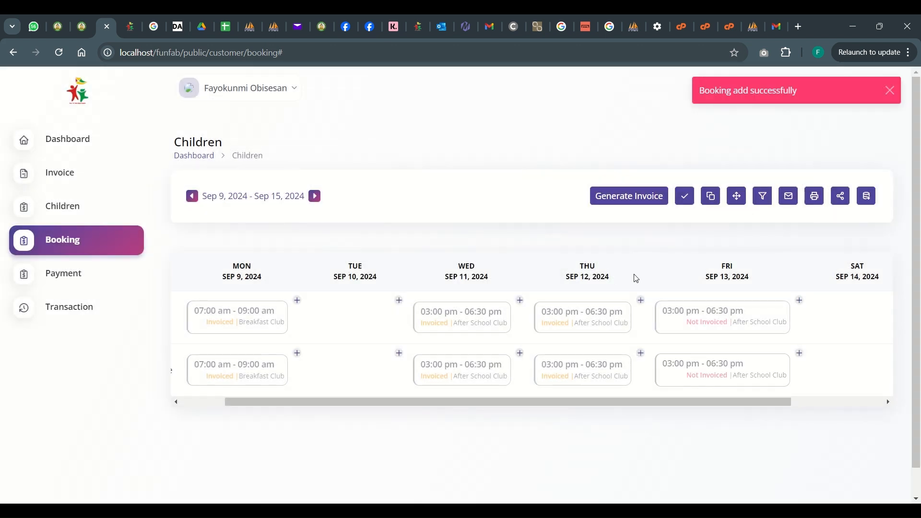
Check the Sep 9–15 and Sep 16–22 weeks for bookings that are not yet invoiced
mouse_move(717, 330)
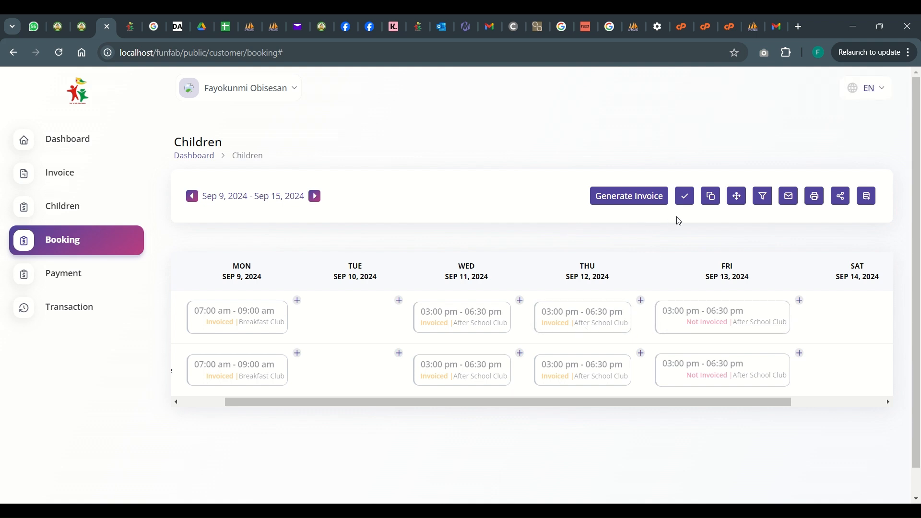
click(314, 196)
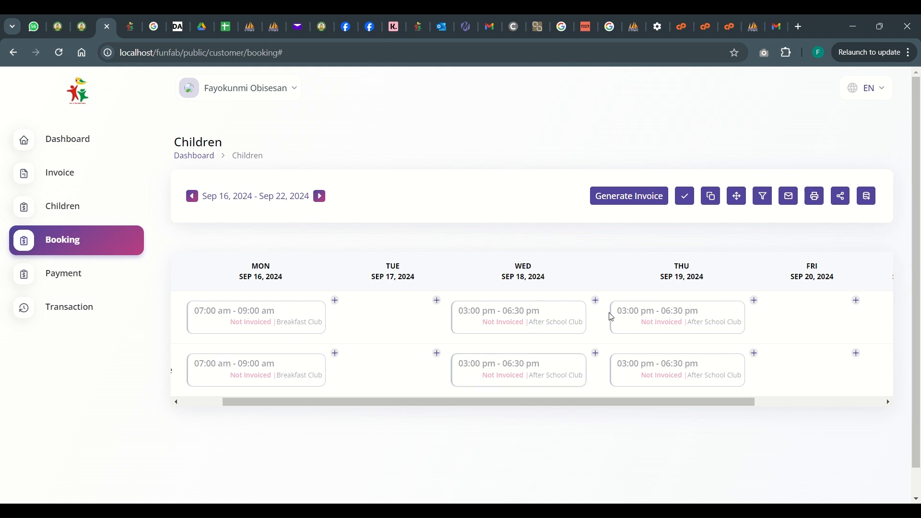
click(196, 200)
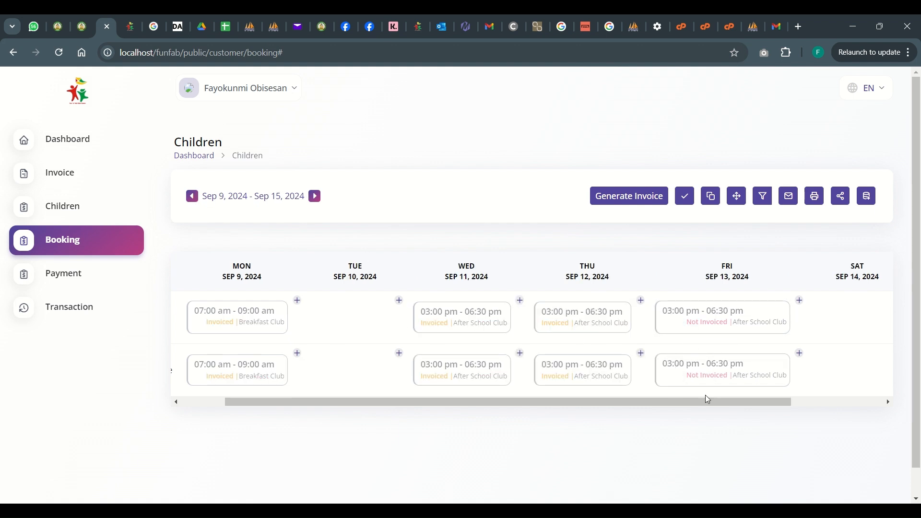
Generate a second invoice for the uninvoiced bookings across both weeks and open it to review its product summary and totals
click(618, 207)
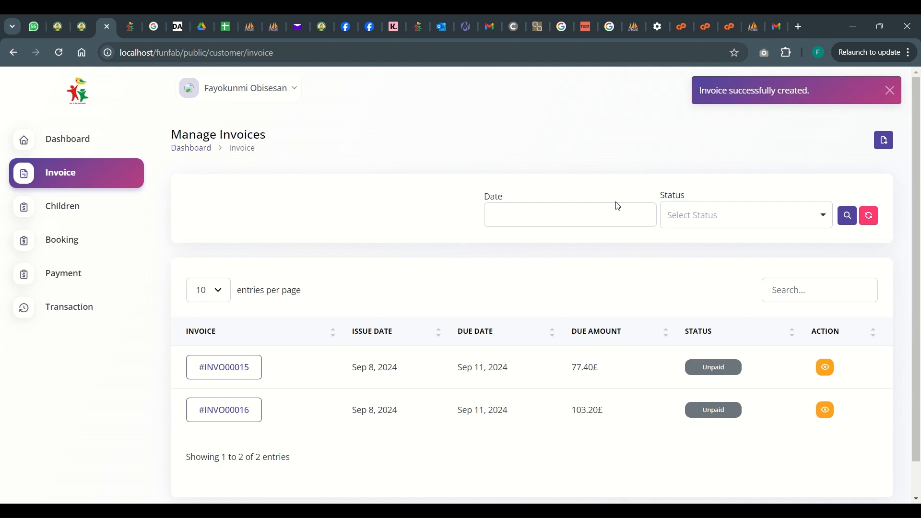
click(225, 418)
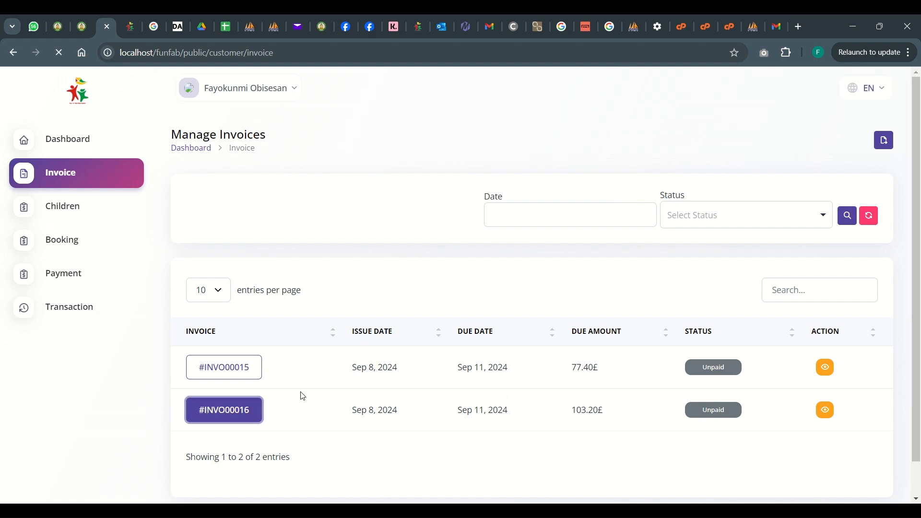
scroll(445, 388, down, 5)
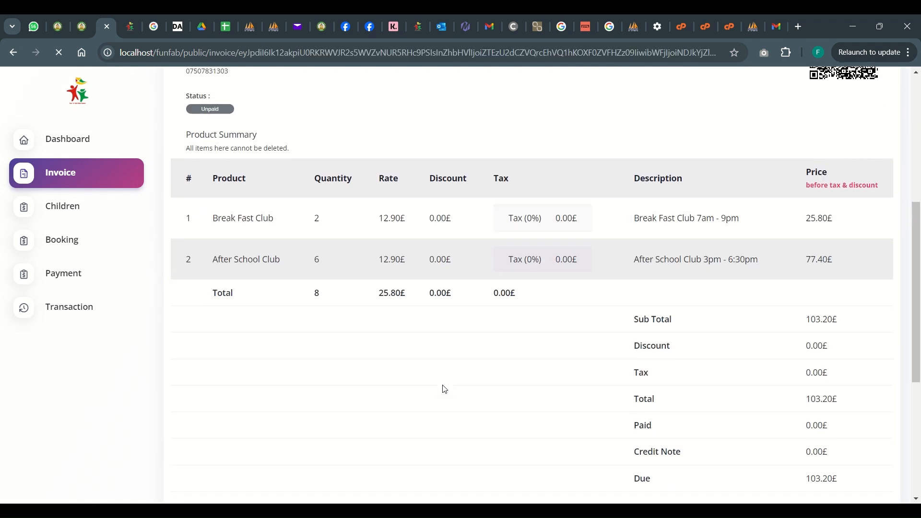
scroll(443, 386, up, 5)
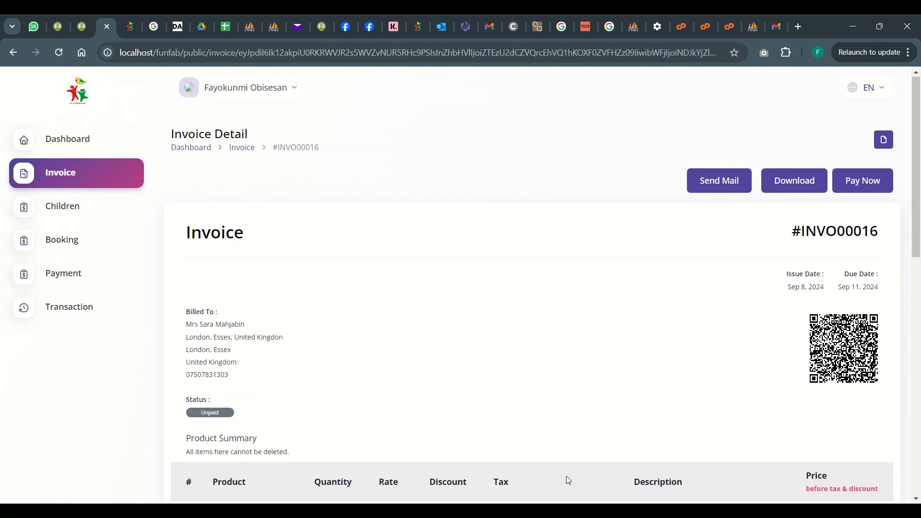